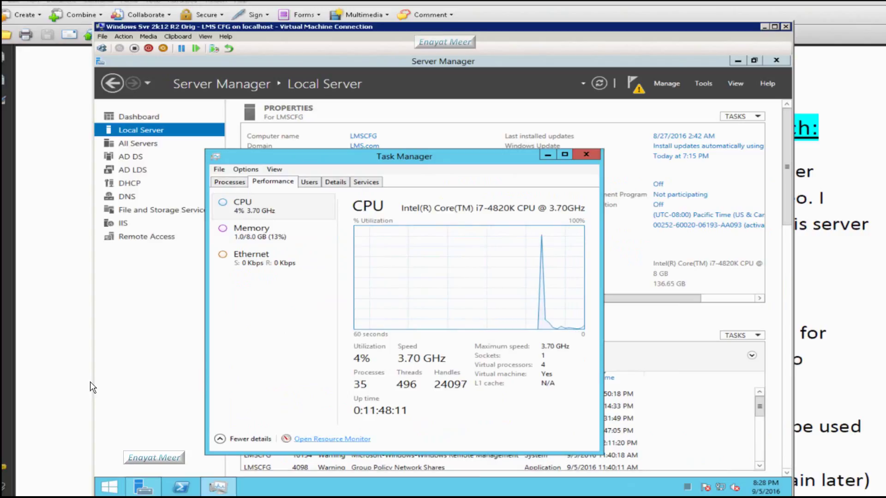
- Examine the per-core CPU graphs of the LMSCFG server in Resource Monitor, then close Resource Monitor and Task Manager
left_click(332, 439)
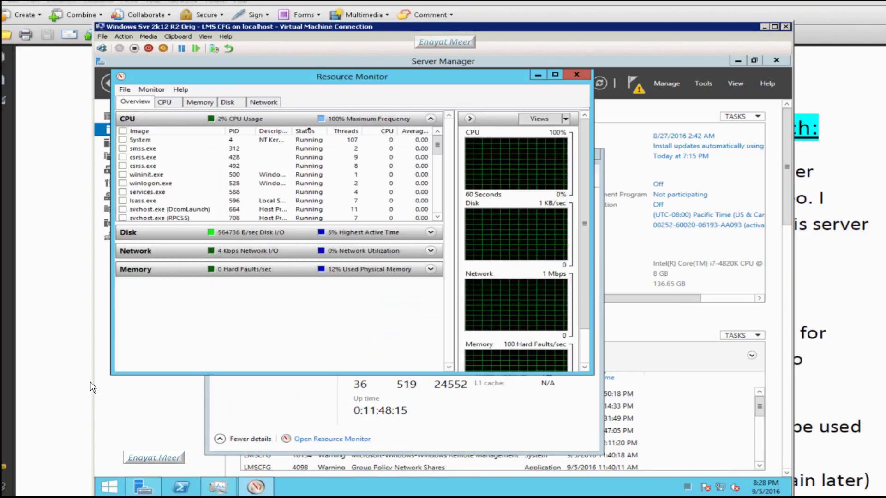
left_click_drag(584, 224, 584, 257)
left_click(164, 102)
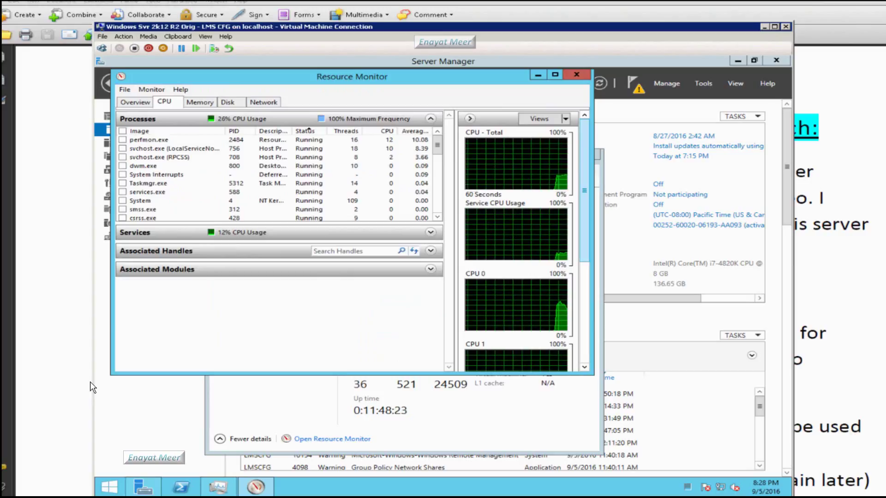
scroll(515, 240, "down", 2)
left_click_drag(584, 201, 583, 261)
scroll(515, 239, "down", 3)
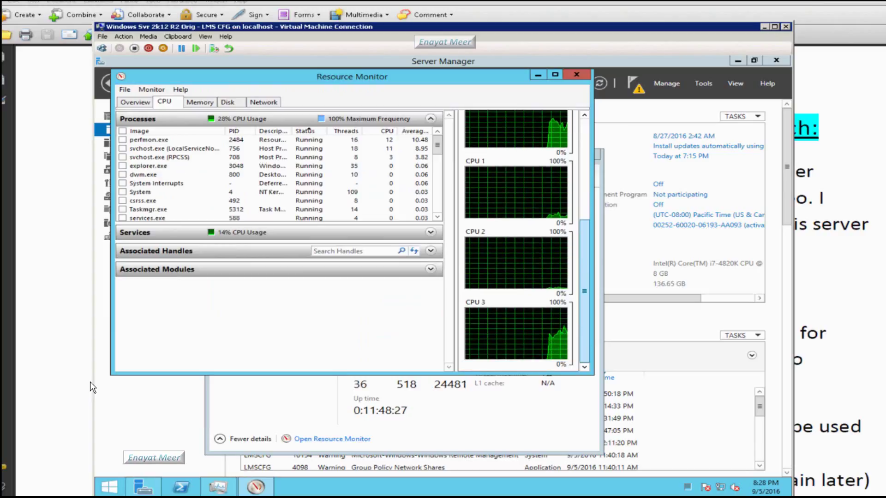
scroll(516, 240, "up", 5)
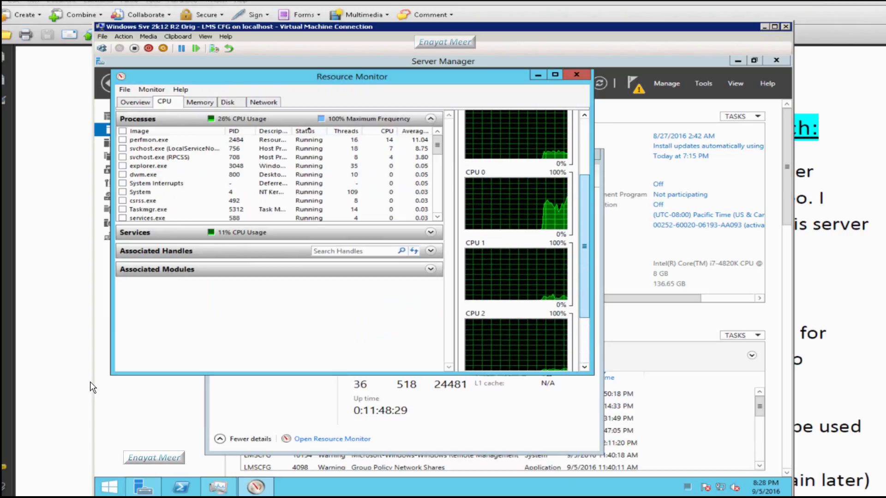
scroll(516, 239, "up", 3)
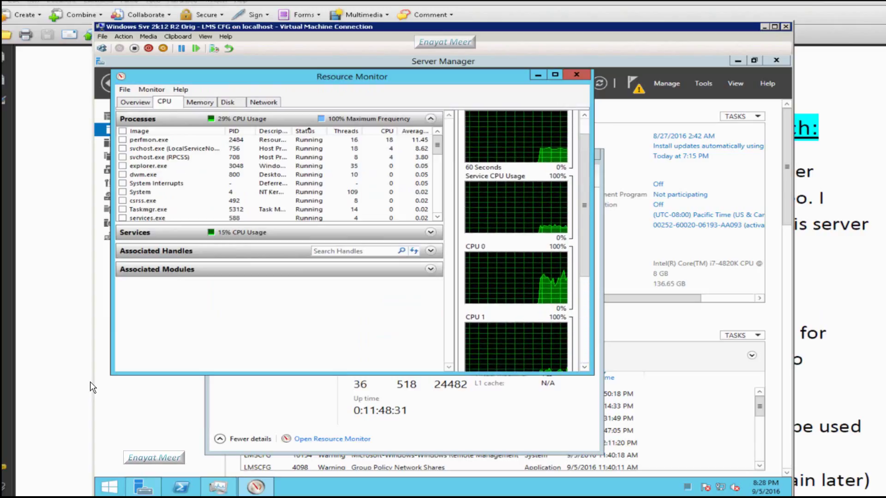
left_click(576, 74)
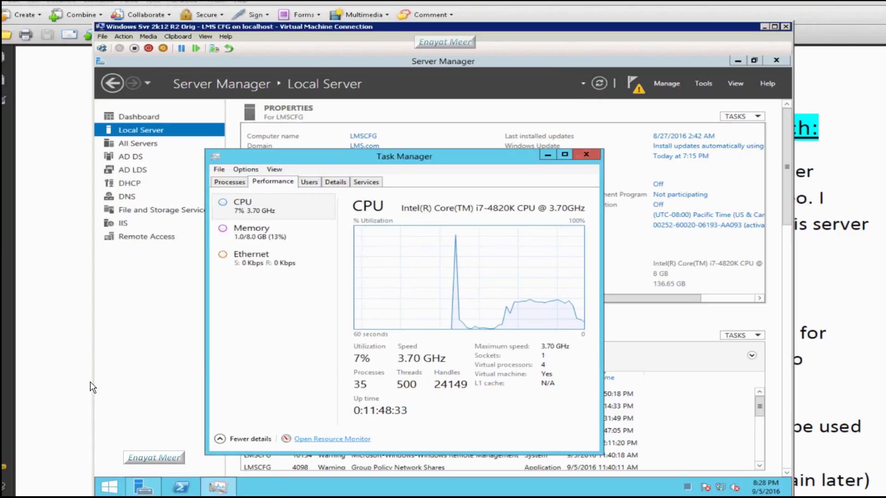
key("alt+F4")
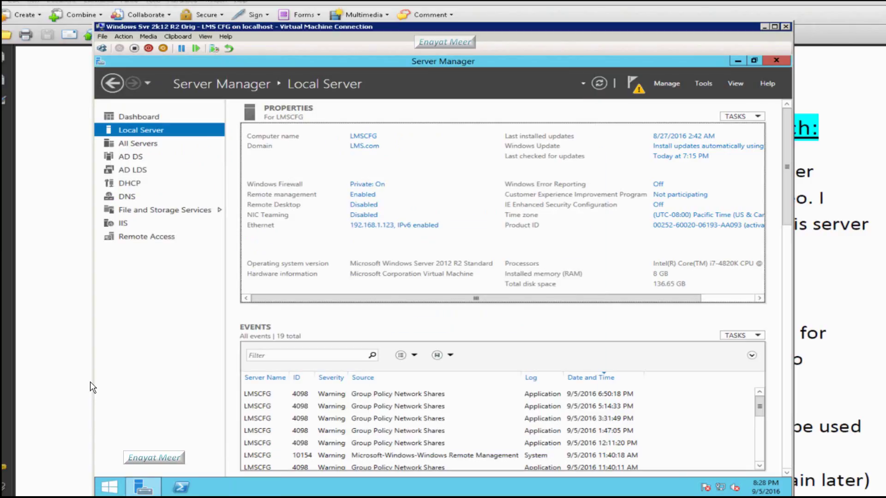
- Read the SCCM requirements PDF down to the LMSSQL entry and switch to the LMSSQL virtual machine
key("alt+Tab")
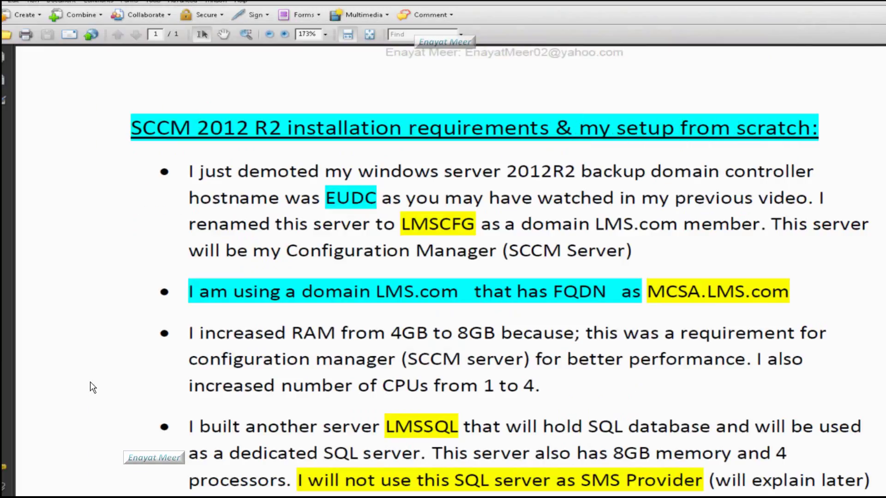
scroll(92, 387, "down", 5)
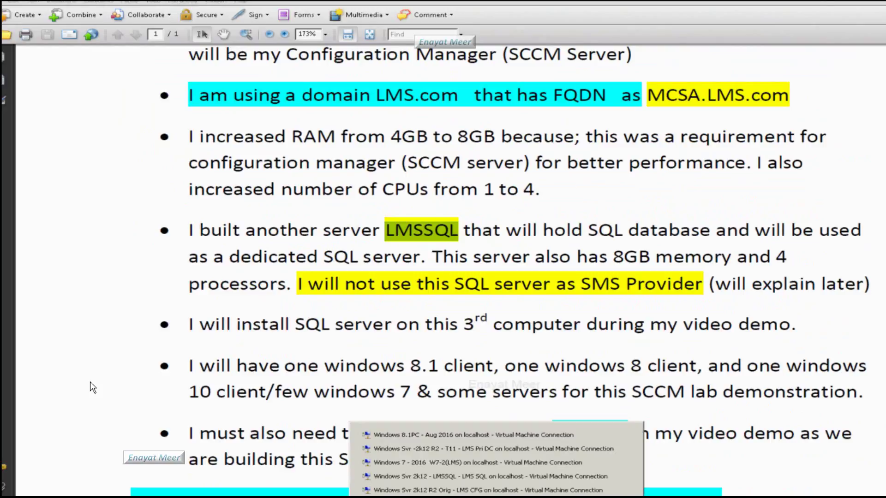
key("Up")
key("Up")
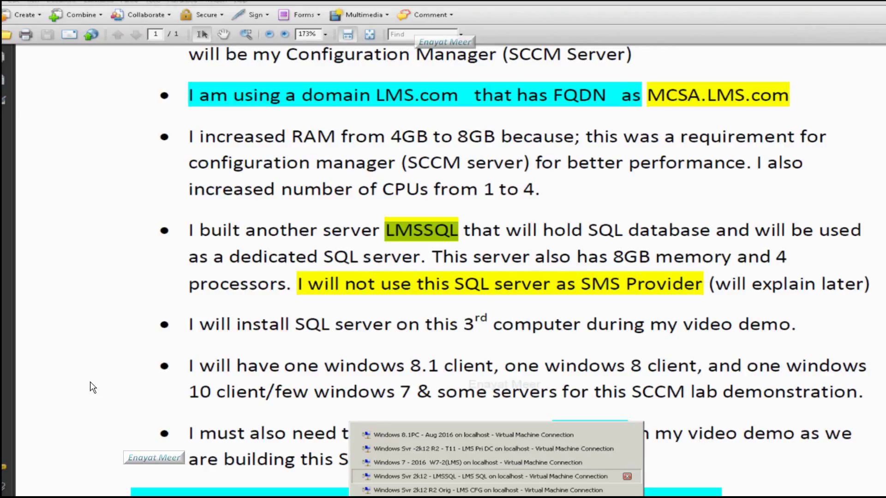
key("Return")
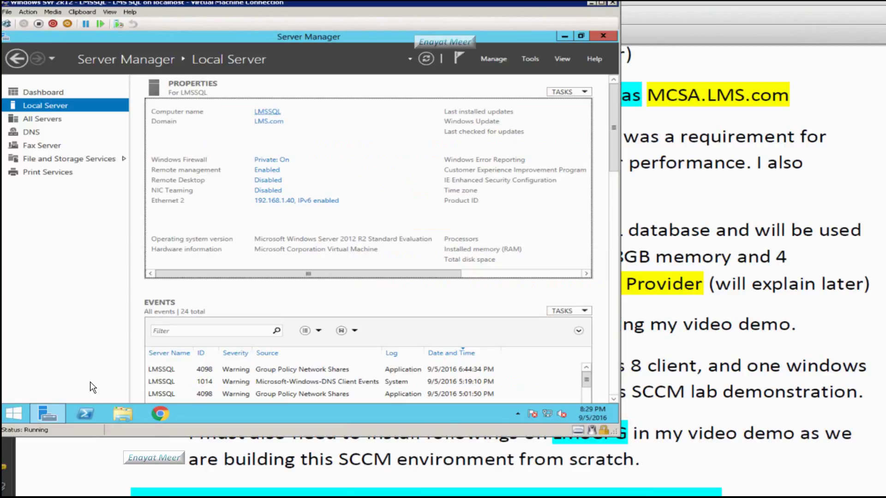
- Check the LMSSQL server's domain membership in System Properties and its processor, memory and disk details in Server Manager
left_click(269, 121)
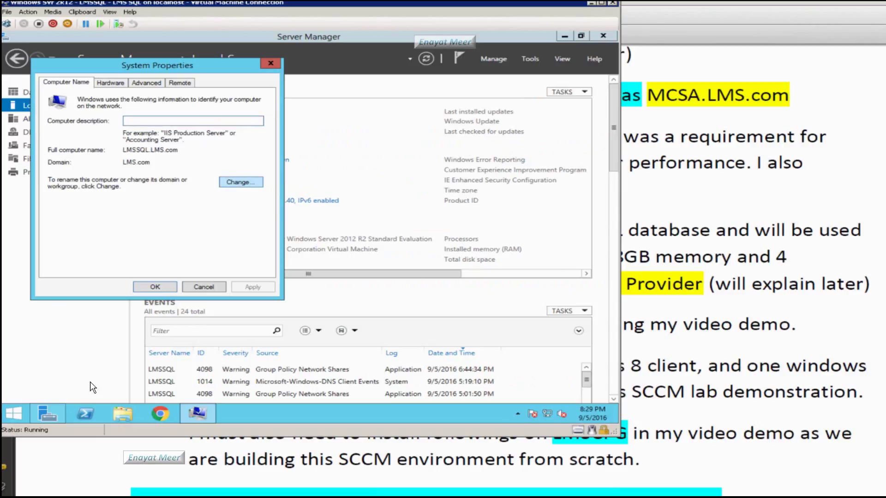
key("Escape")
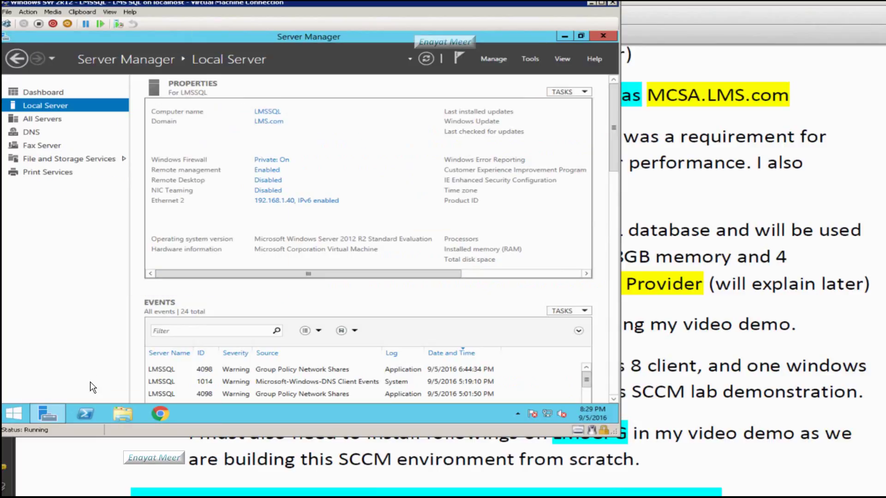
left_click_drag(312, 274, 367, 273)
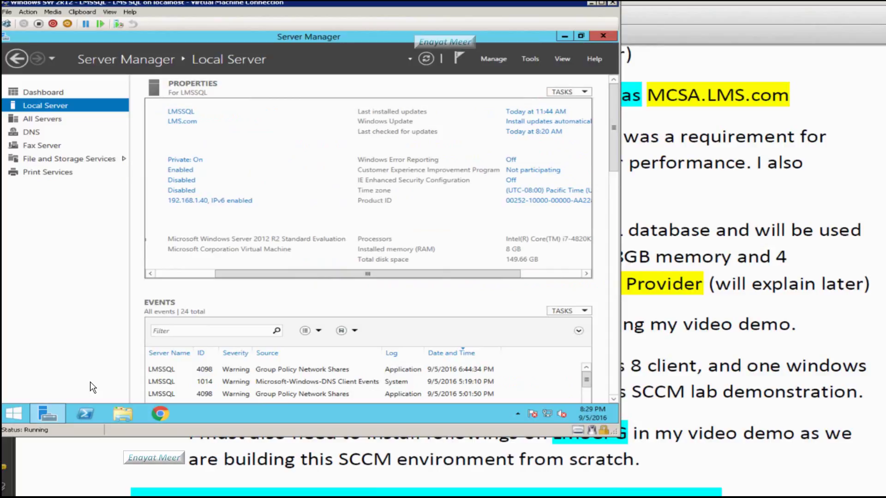
left_click_drag(368, 273, 309, 273)
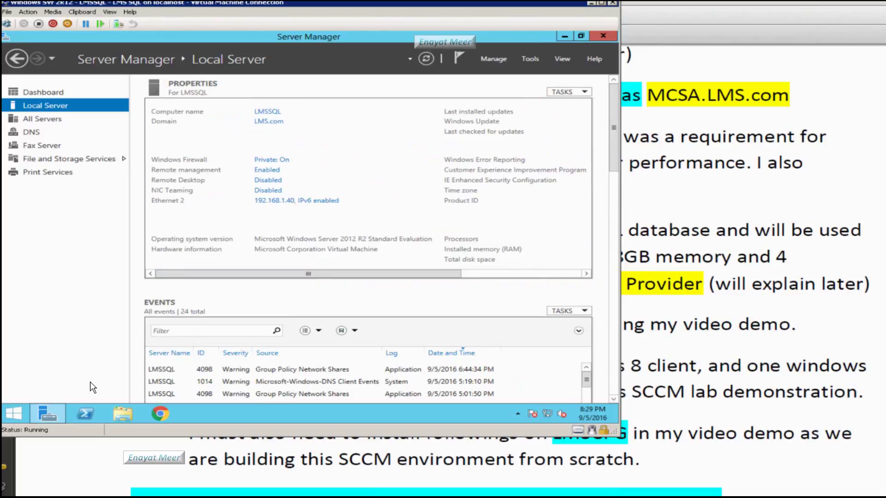
- Return to the requirements PDF and read on through the SQL server, client and LMSCFG feature entries
key("alt+Tab")
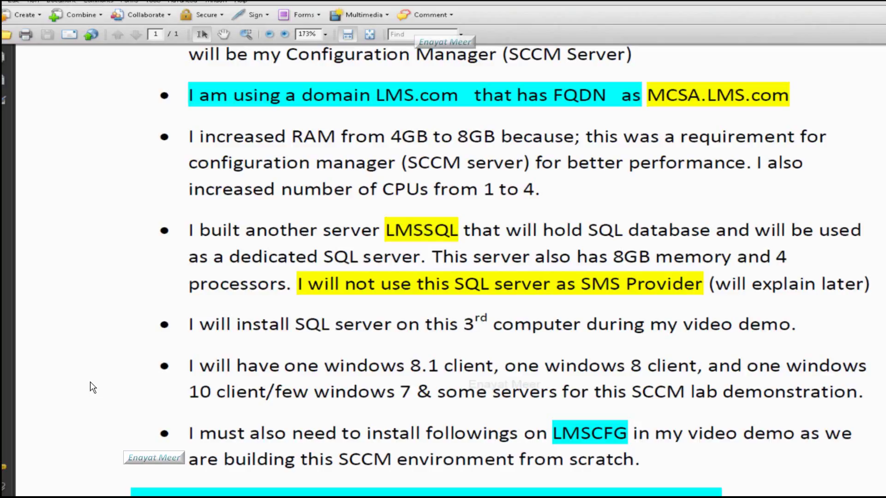
scroll(92, 388, "down", 5)
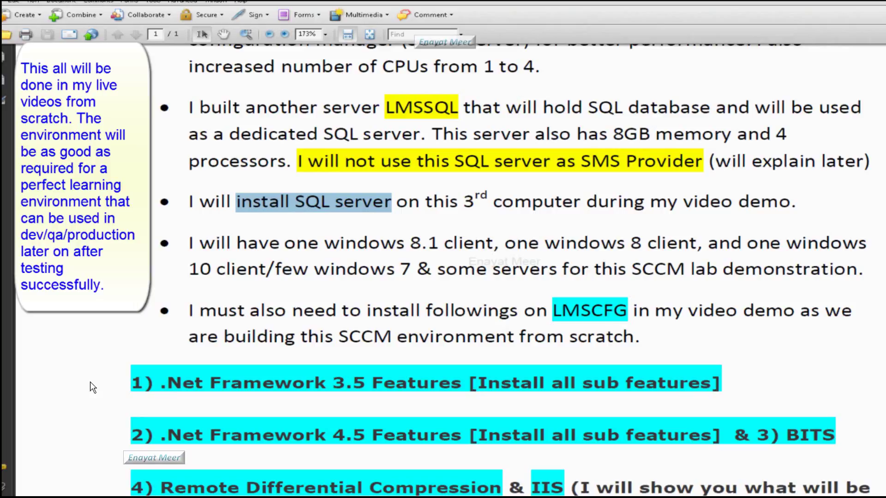
left_click(92, 387)
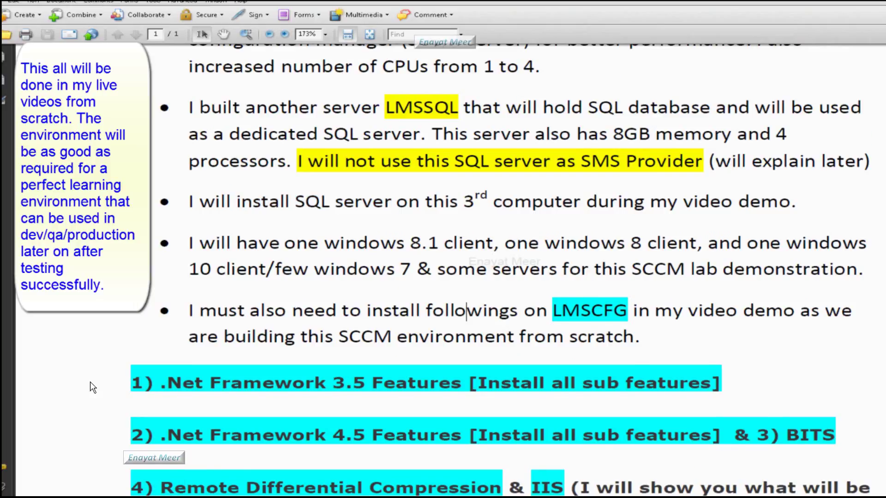
scroll(92, 388, "down", 3)
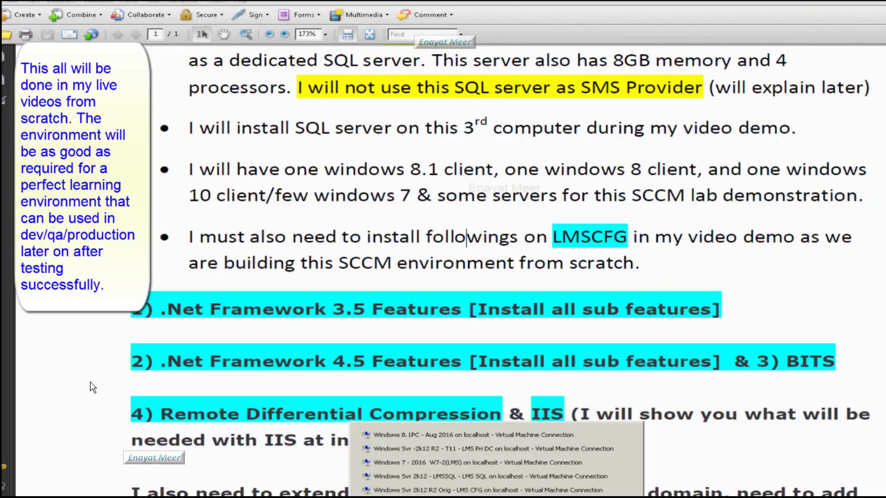
- Switch to the Windows 7 - 2016 W7-2(LMS) virtual machine
key("Up")
key("Up")
key("Up")
key("Return")
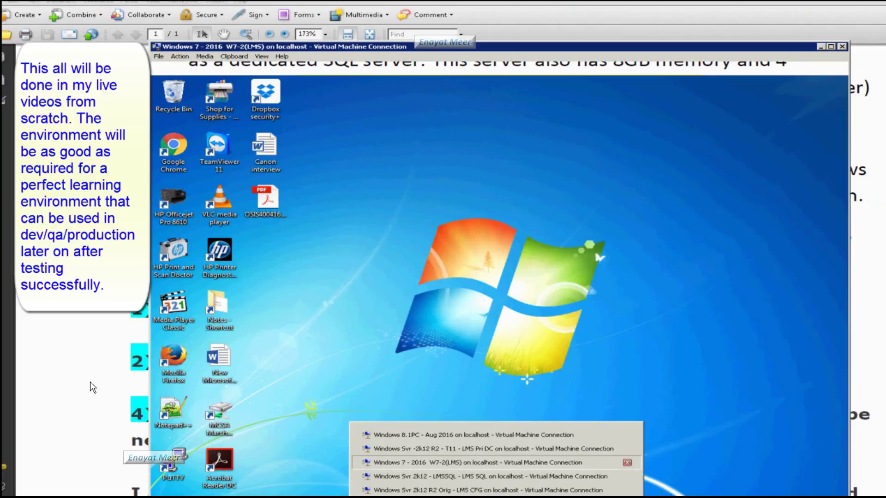
- Switch to the Windows 8.1PC - Aug 2016 virtual machine
key("super+t")
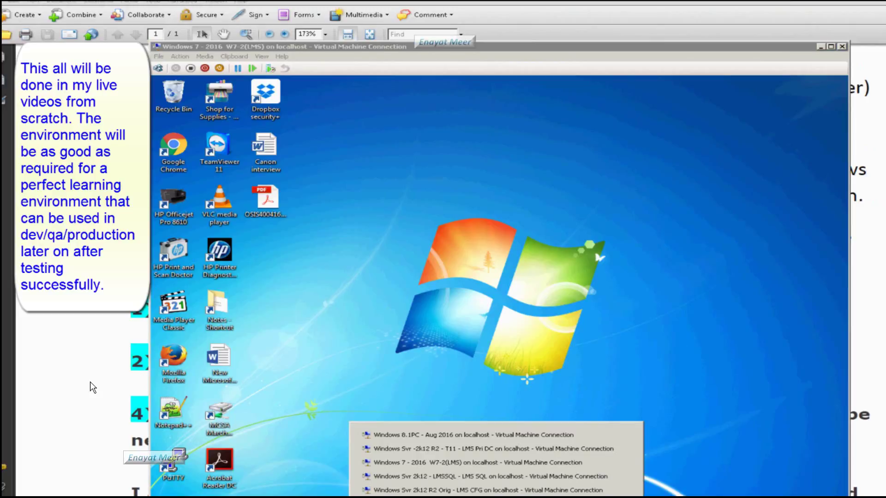
key("Up")
key("Up")
key("Up")
key("Up")
key("Up")
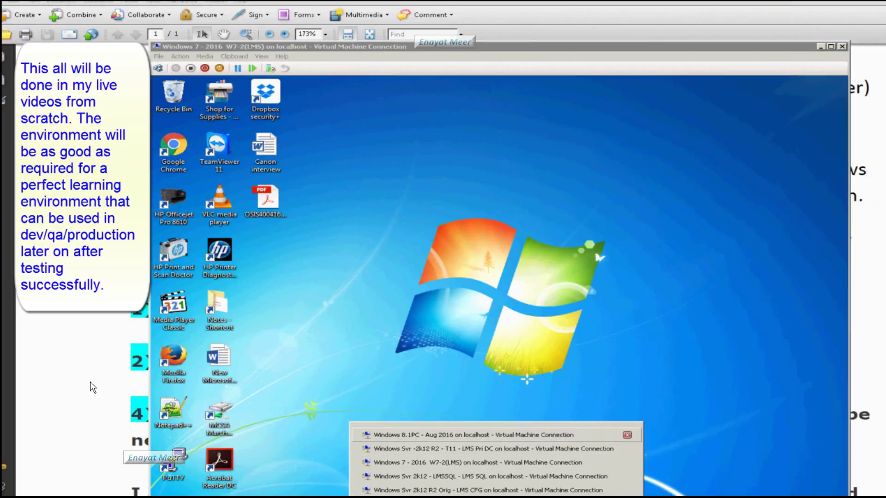
key("Return")
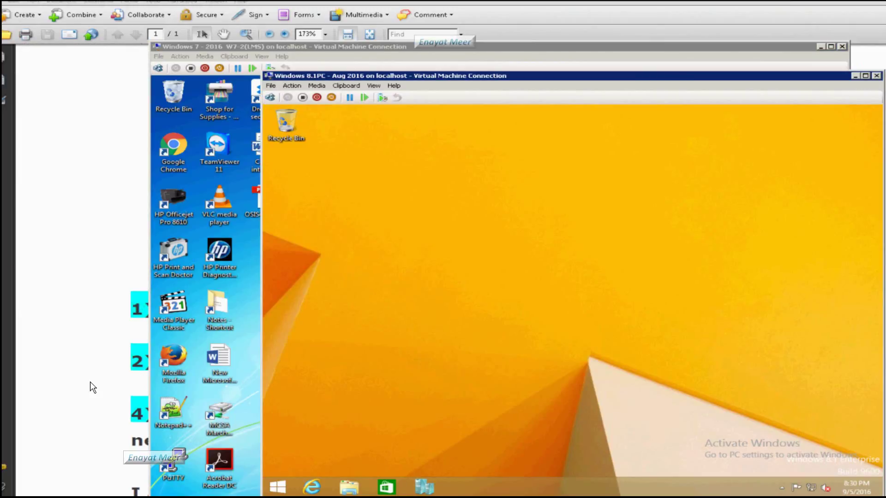
- Open a command prompt on the Windows 8.1 client and run winver to check its version, then dismiss the version dialog
key("super+x")
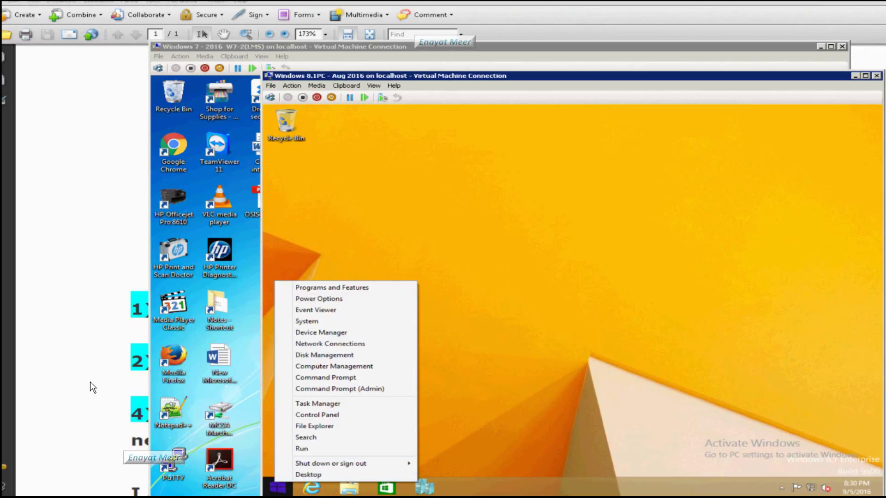
key("r")
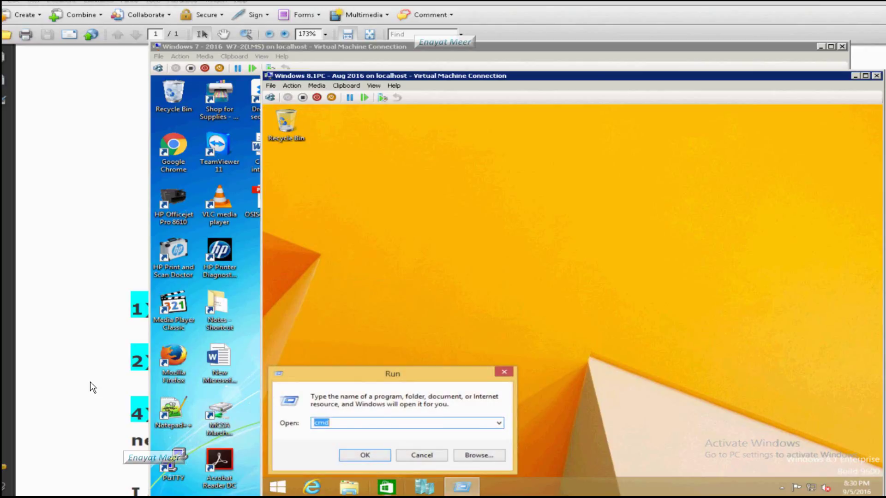
key("Return")
type("w")
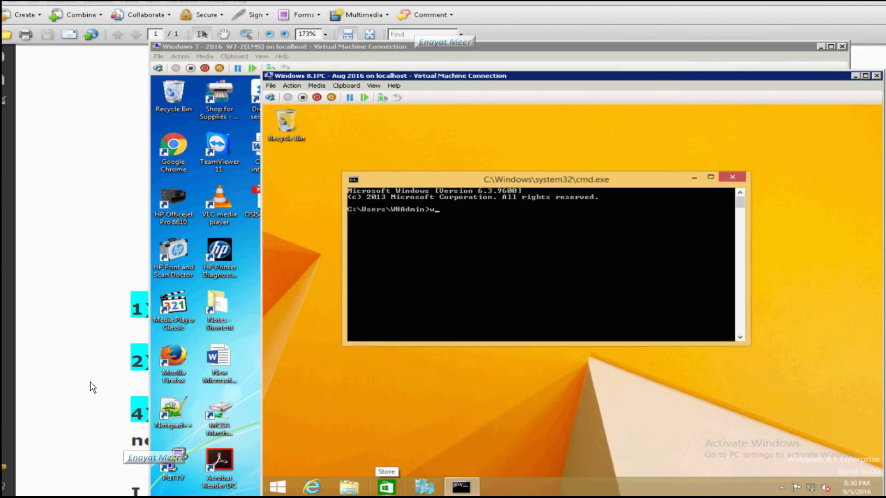
type("inver")
key("Return")
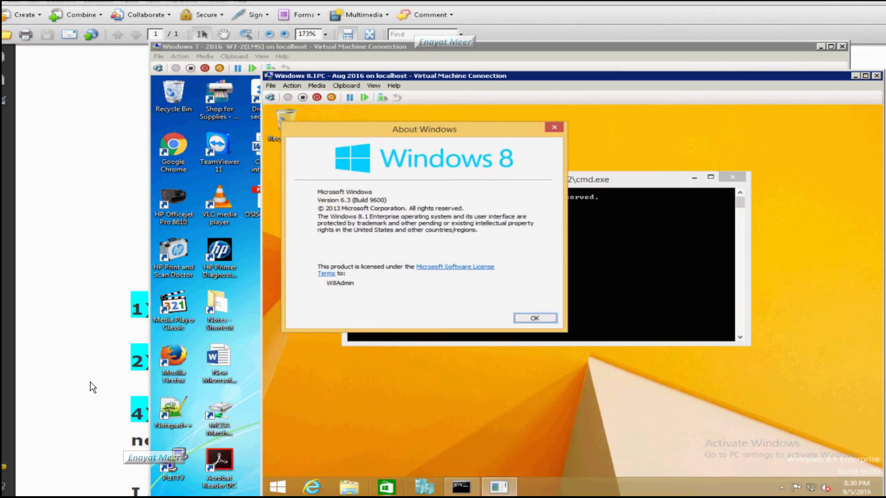
key("Return")
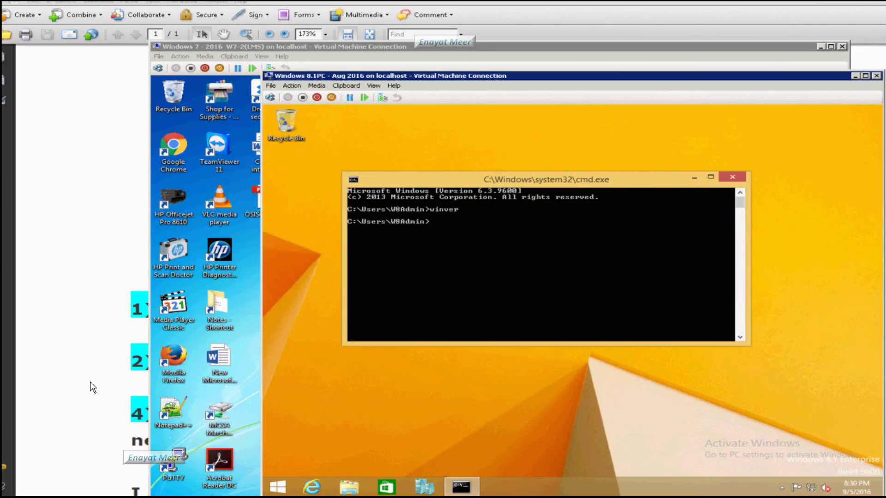
- Run control system to view the Windows 8.1 client's system information, then close the System window
type("control system")
key("Return")
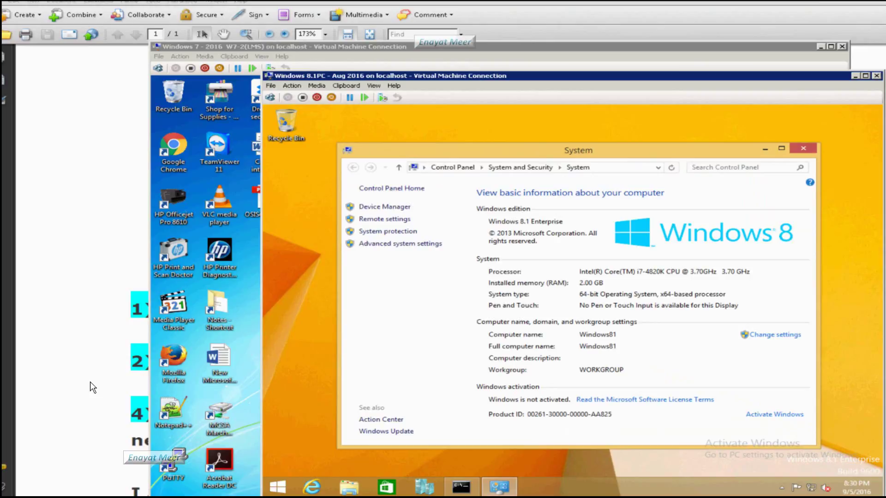
left_click(803, 148)
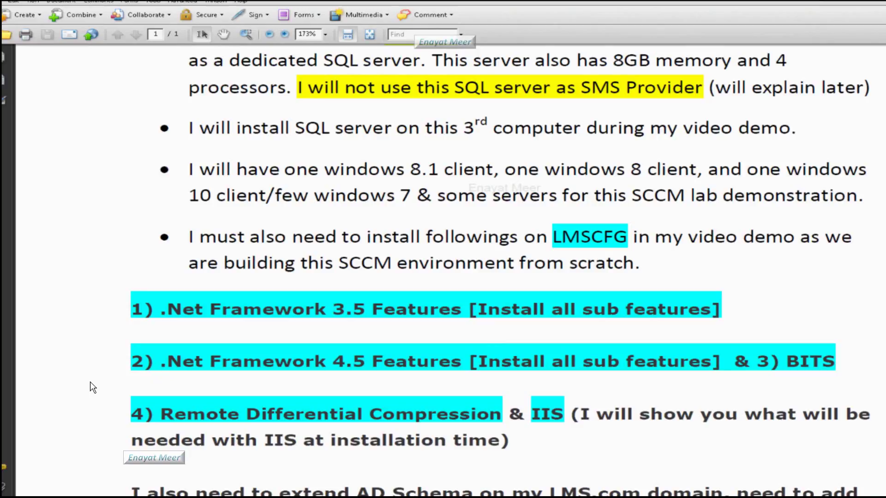
- Read the LMSCFG prerequisites list in the PDF, selecting the item numbers on the .Net Framework 4.5 and BITS line
scroll(92, 387, "down", 1)
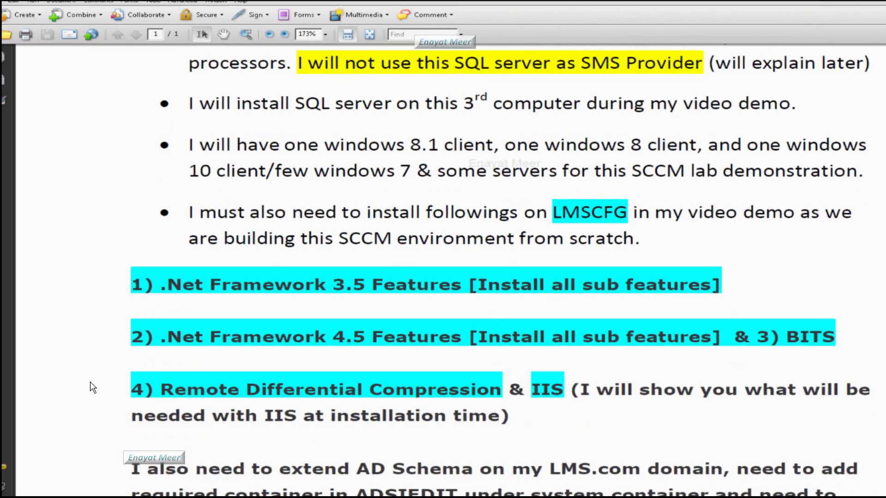
scroll(92, 388, "down", 4)
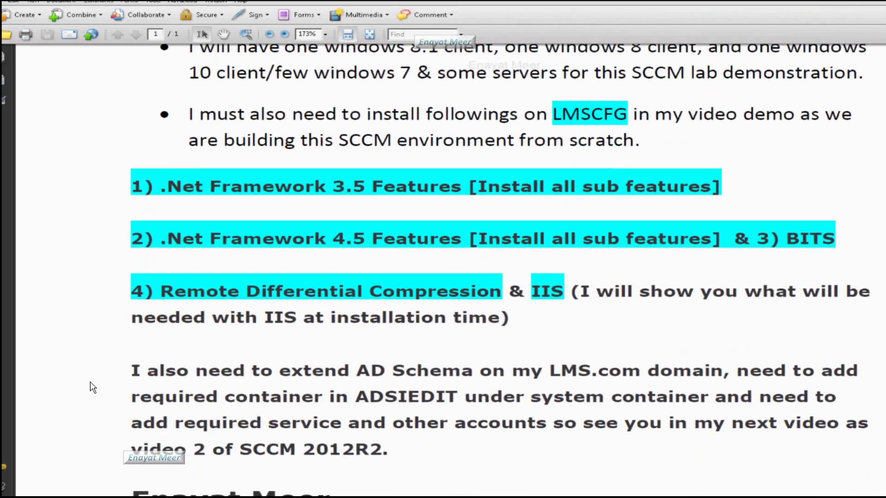
key("Down")
key("shift+Right")
left_click_drag(131, 239, 154, 239)
left_click_drag(749, 239, 780, 239)
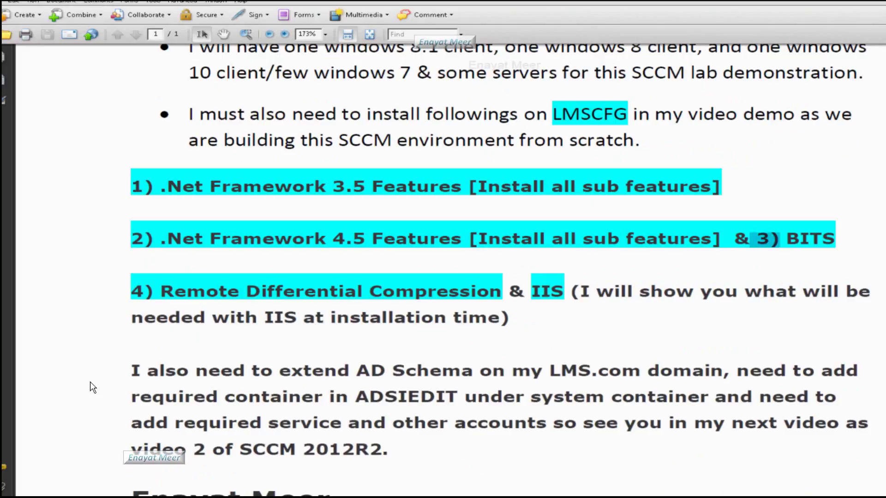
- Select the item number 4 and the word IIS on the Remote Differential Compression line of the prerequisites
key("Down")
key("shift+Right")
key("shift+Right")
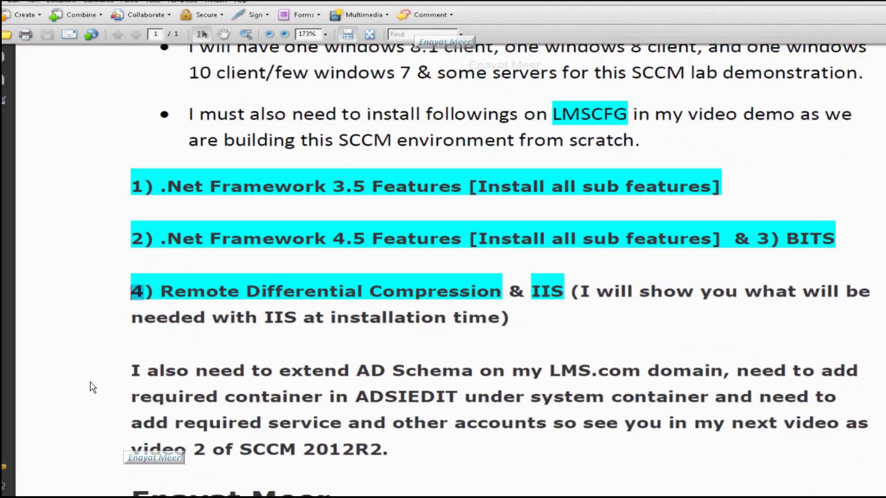
double_click(547, 291)
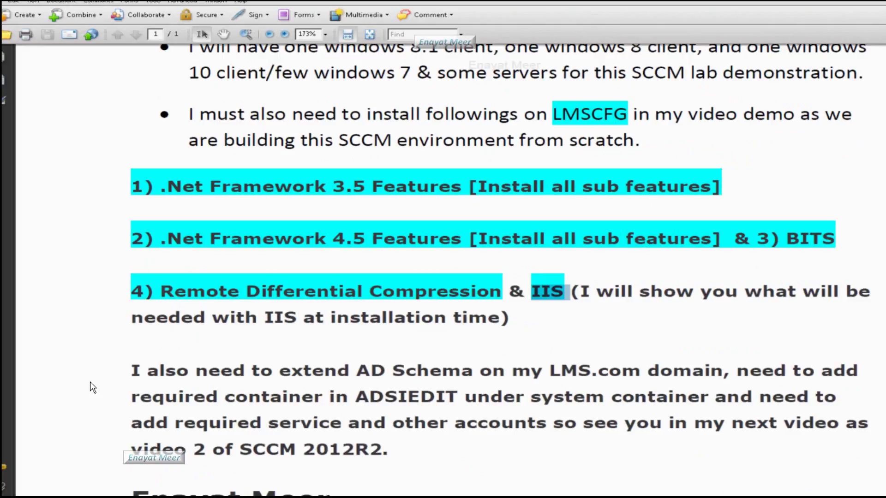
- Switch to the LMS Pri DC virtual machine and view the System container of LMS.com in Active Directory Users and Computers
scroll(92, 388, "down", 3)
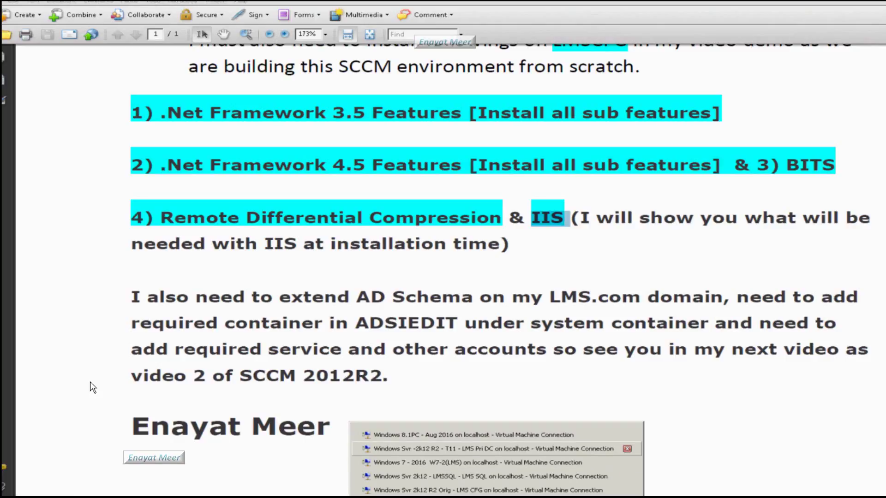
left_click(493, 448)
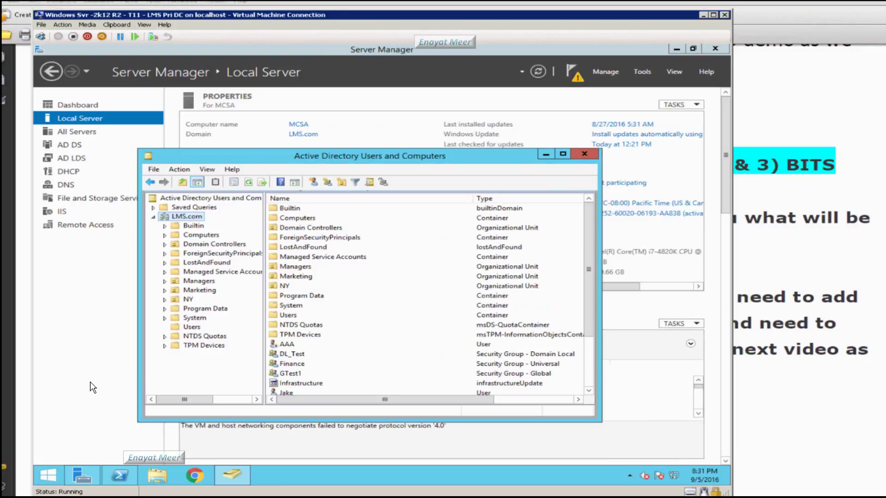
left_click(194, 317)
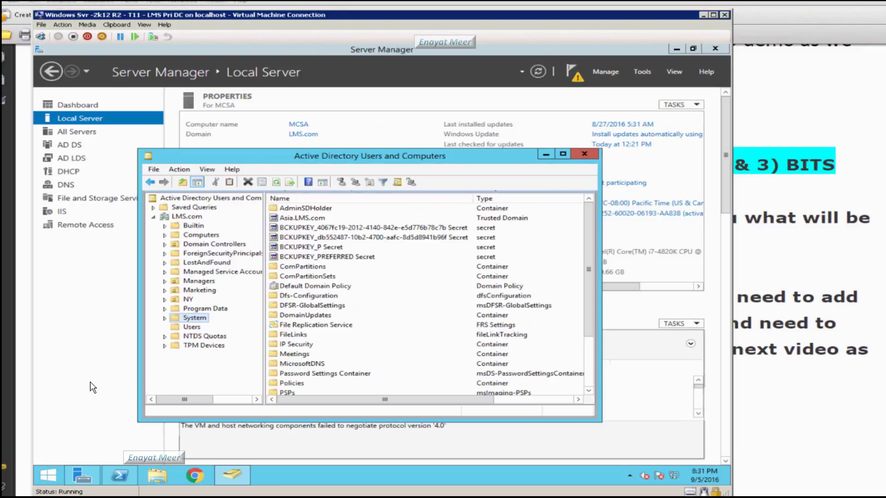
- Open ADSI Edit from Server Manager, expand the default naming context down to DC=LMS,DC=com, and view the CN=System container
left_click(90, 382)
key("alt+t")
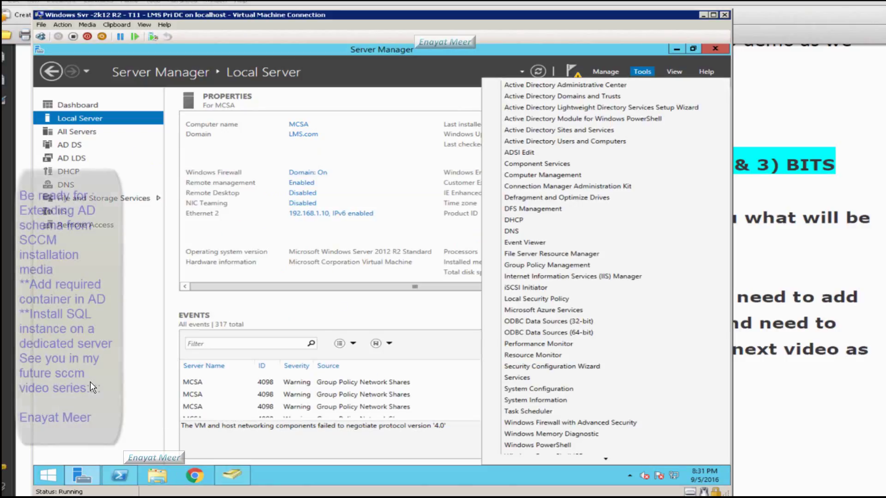
left_click(518, 152)
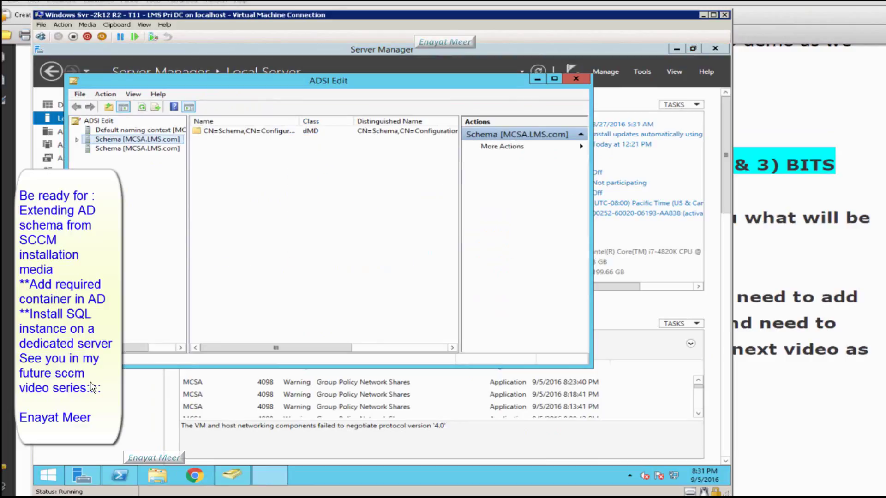
key("Up")
key("Right")
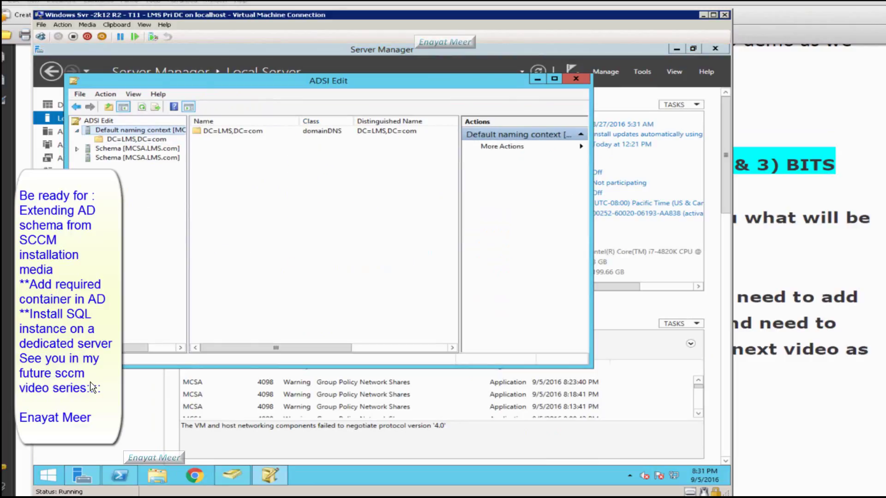
key("Down")
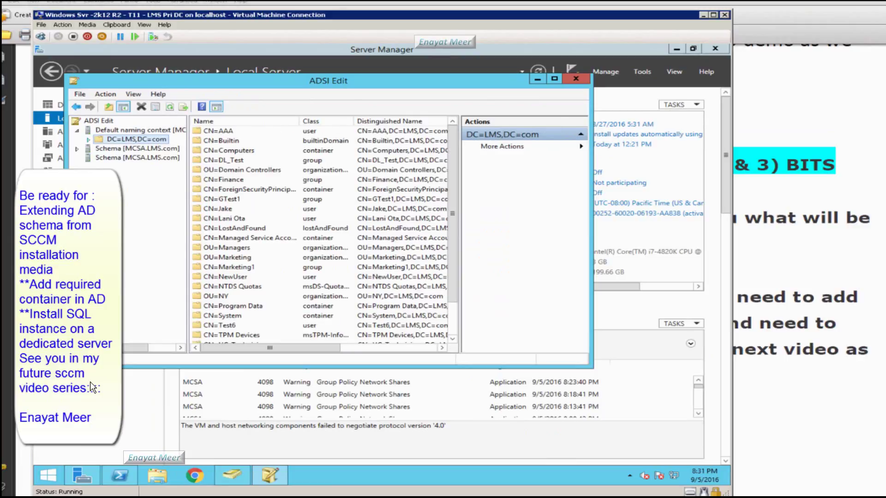
key("Right")
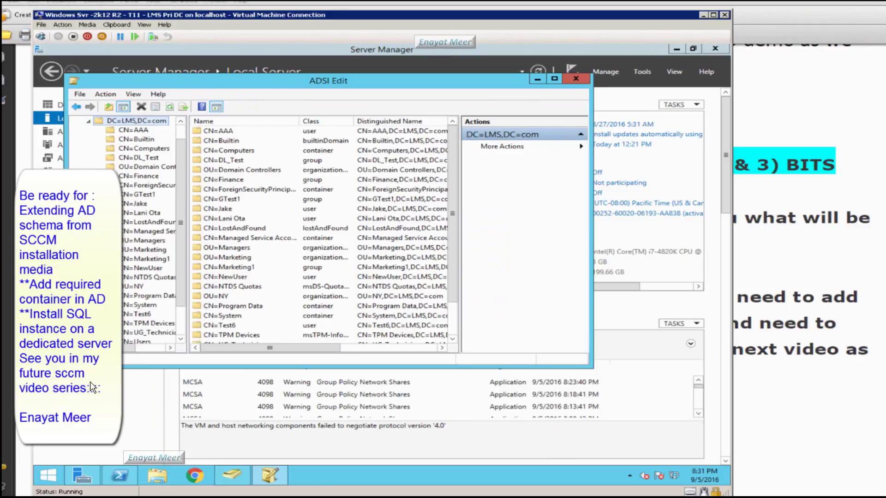
left_click(140, 305)
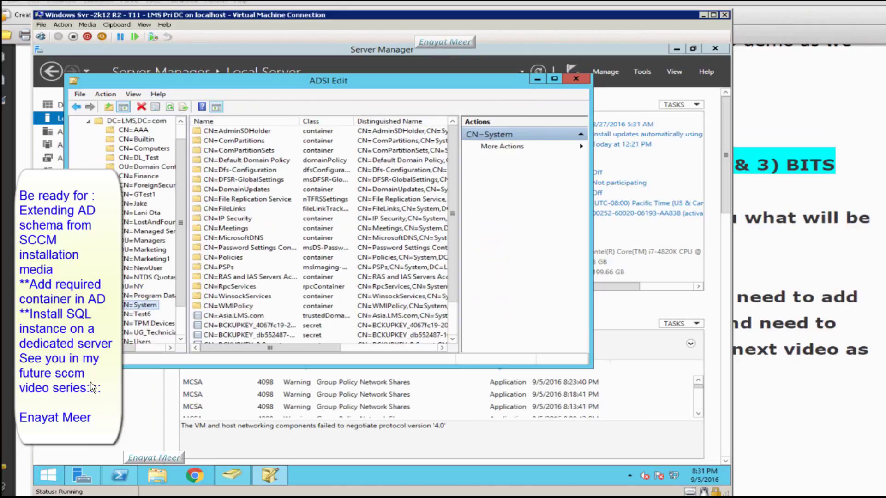
- Switch back to the requirements PDF and select the words "video 2 of SCCM 2012R2" at the end of the AD schema paragraph
key("F2")
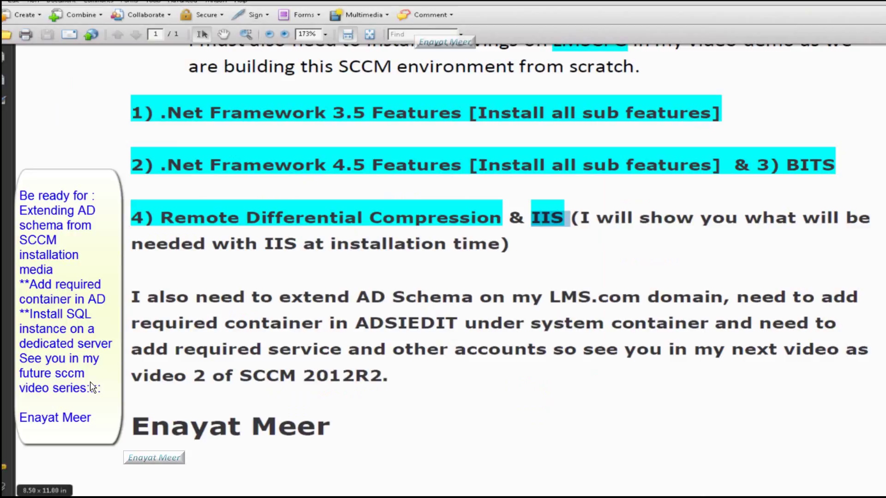
double_click(91, 383)
key("ctrl+shift+Right")
key("ctrl+shift+Right")
key("ctrl+shift+Right")
key("ctrl+shift+Right")
key("ctrl+shift+Right")
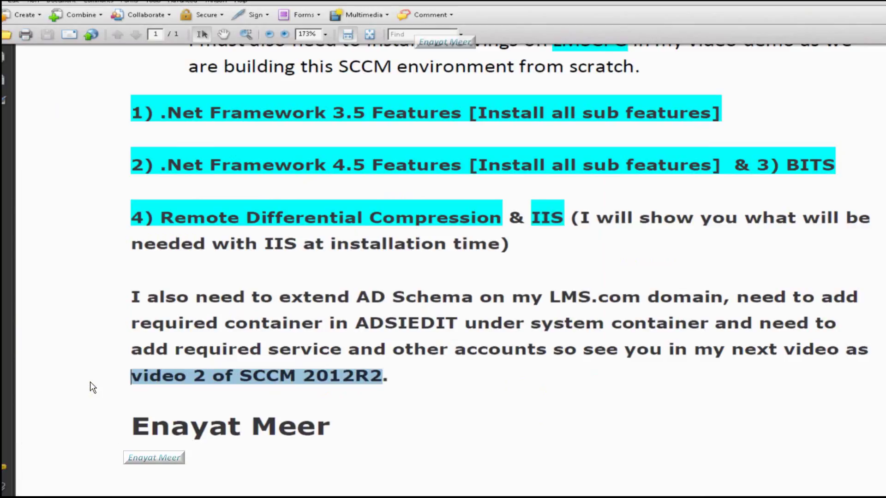